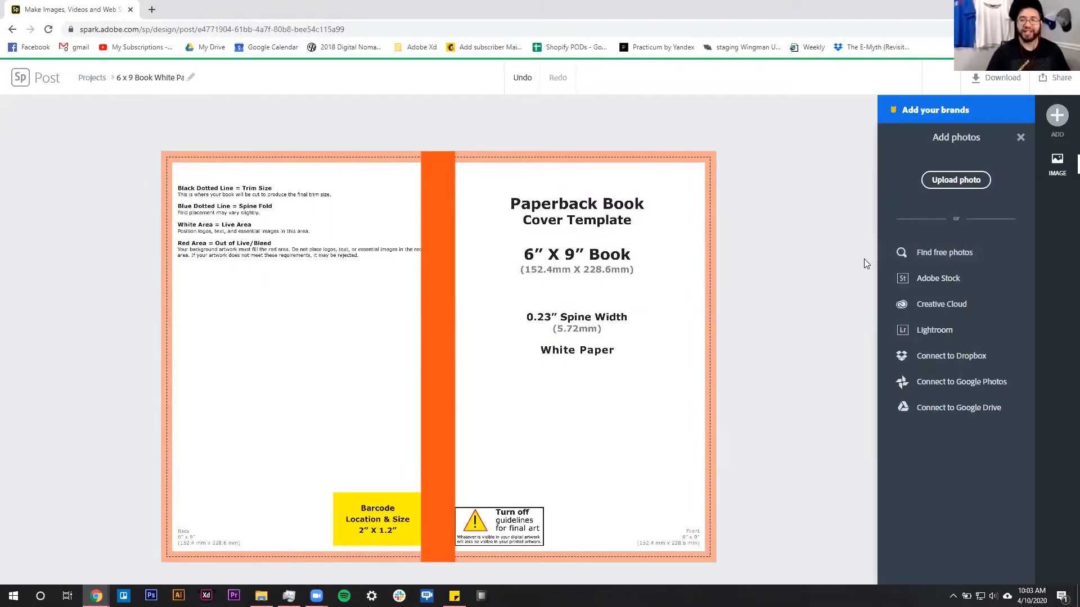
Search the free photos for "city" and add the blue night cityscape with the lit street as a freely movable image
left_click(1006, 256)
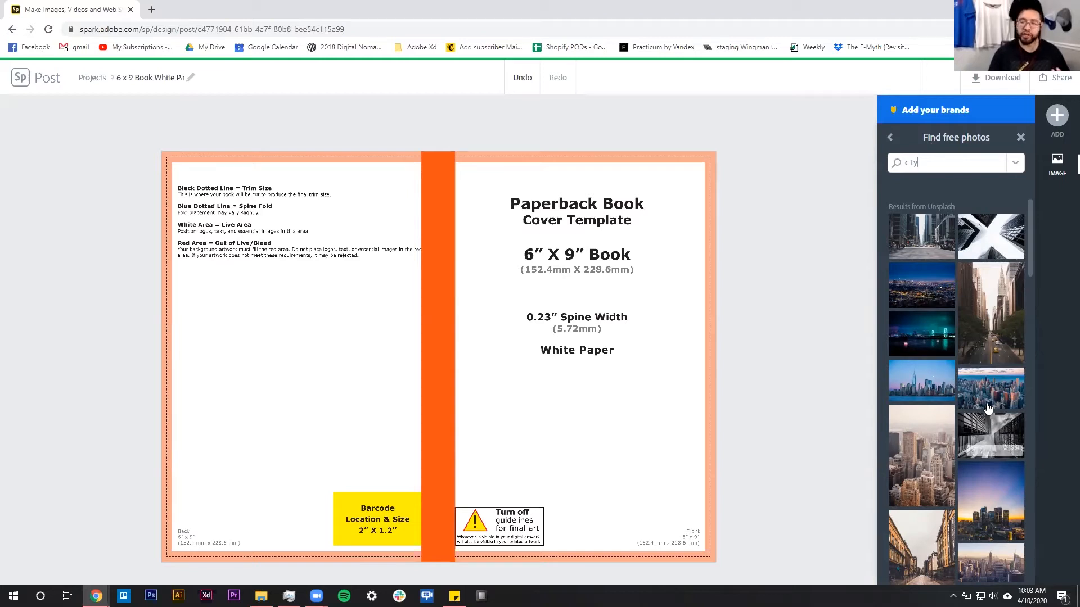
scroll(988, 369, "down", 2)
scroll(988, 506, "down", 1)
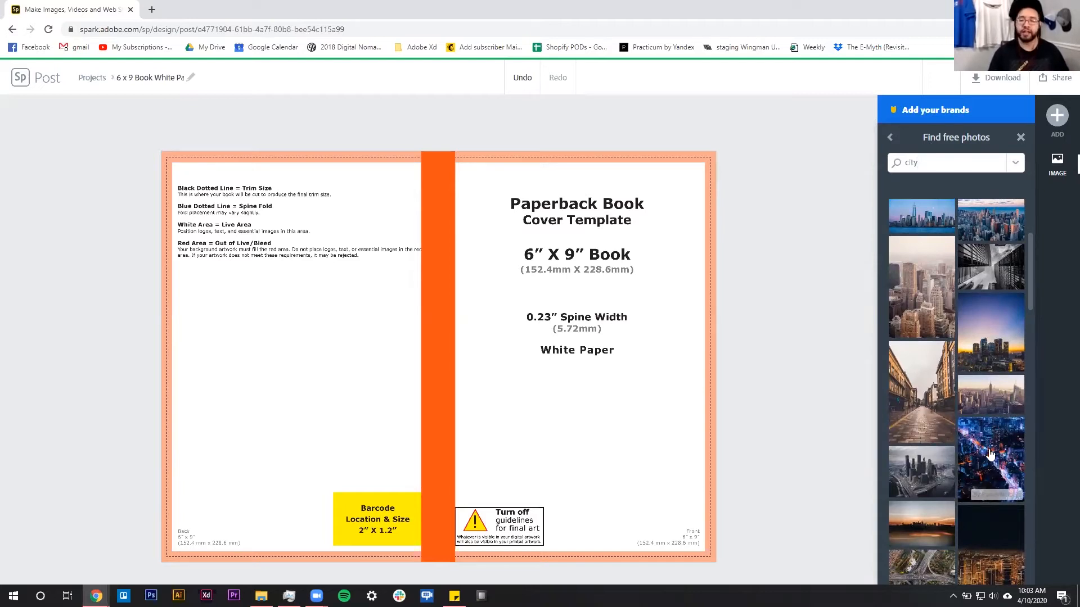
left_click(989, 455)
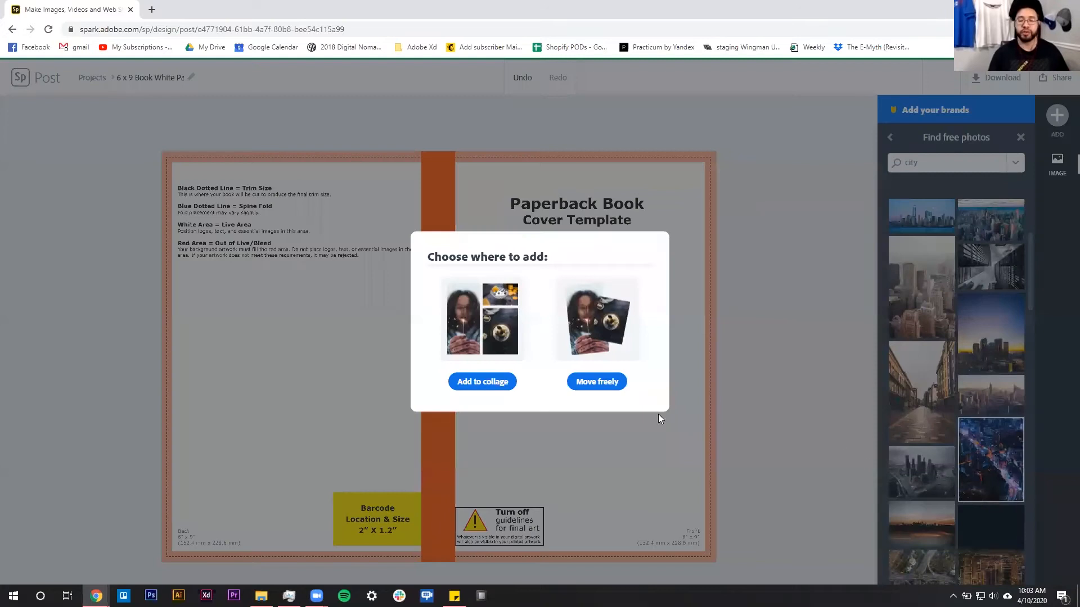
left_click(604, 385)
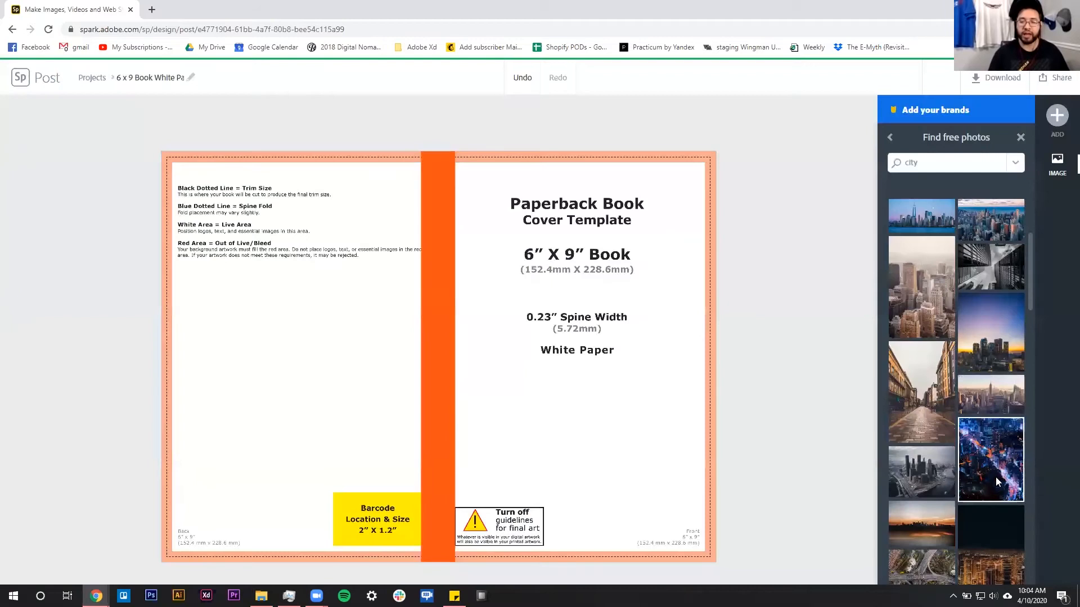
Enlarge and position the city photo to cover the entire book cover, and send it behind the orange spine strip
left_click_drag(400, 336, 659, 493)
left_click_drag(588, 437, 82, 112)
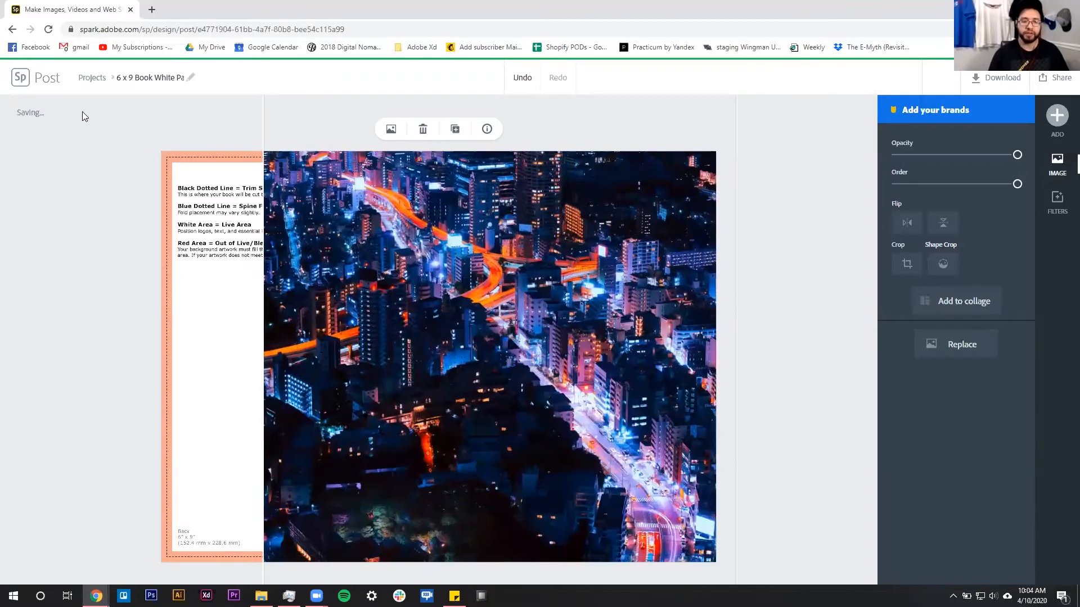
left_click_drag(267, 455, 238, 484)
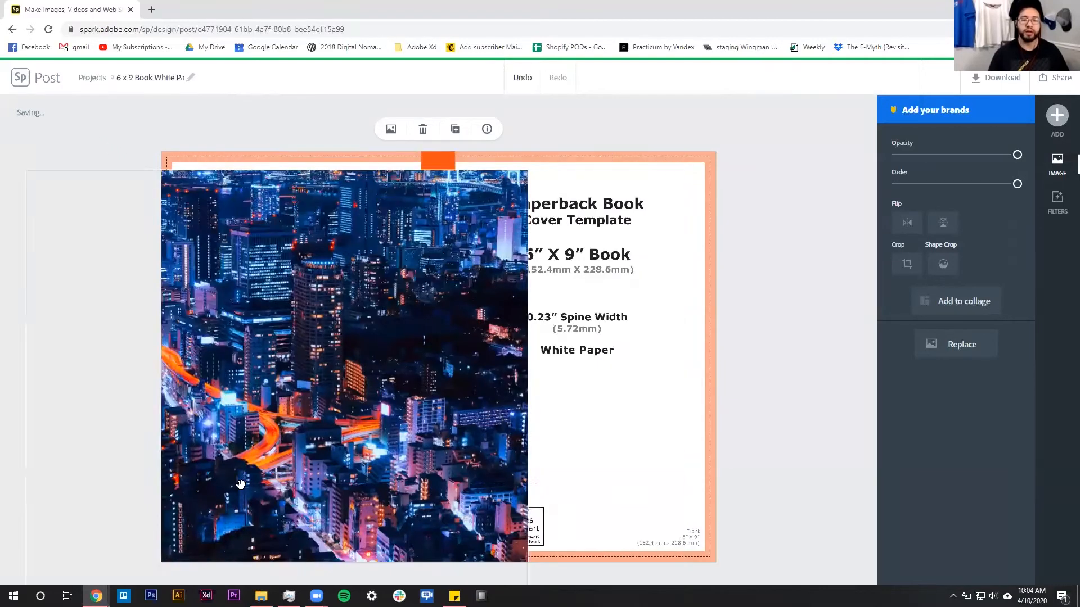
left_click_drag(649, 191, 706, 160)
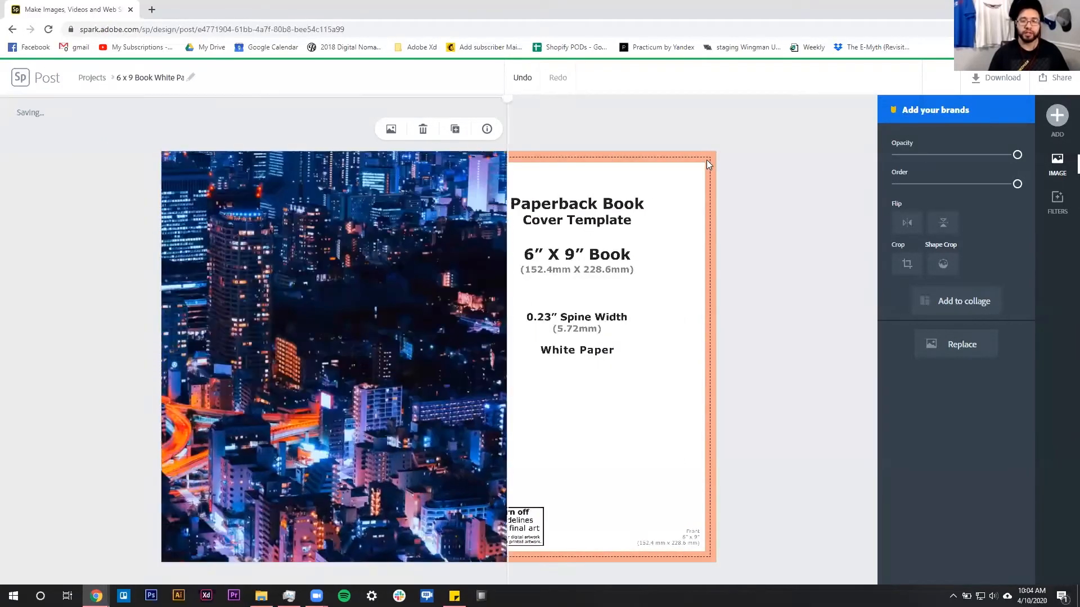
left_click_drag(472, 260, 614, 397)
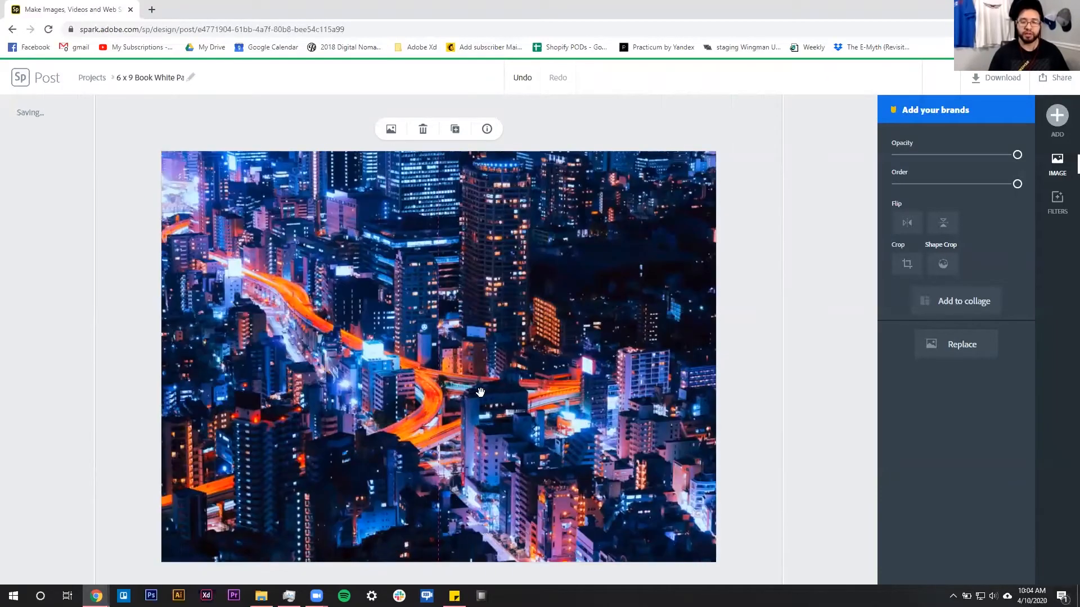
left_click_drag(581, 301, 550, 318)
left_click_drag(570, 357, 700, 509)
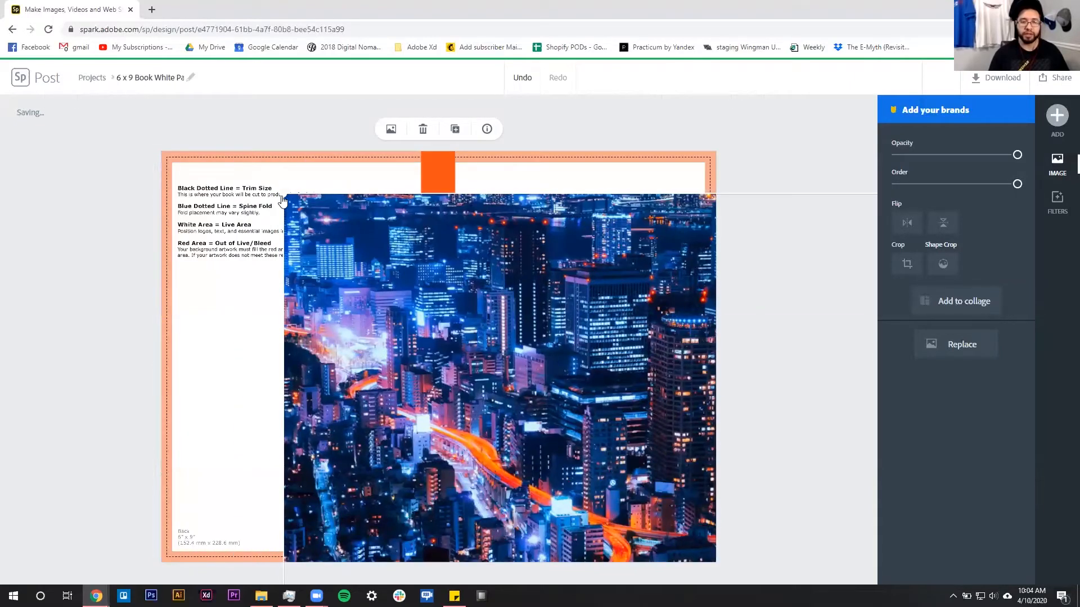
left_click_drag(175, 159, 83, 127)
left_click_drag(583, 319, 572, 258)
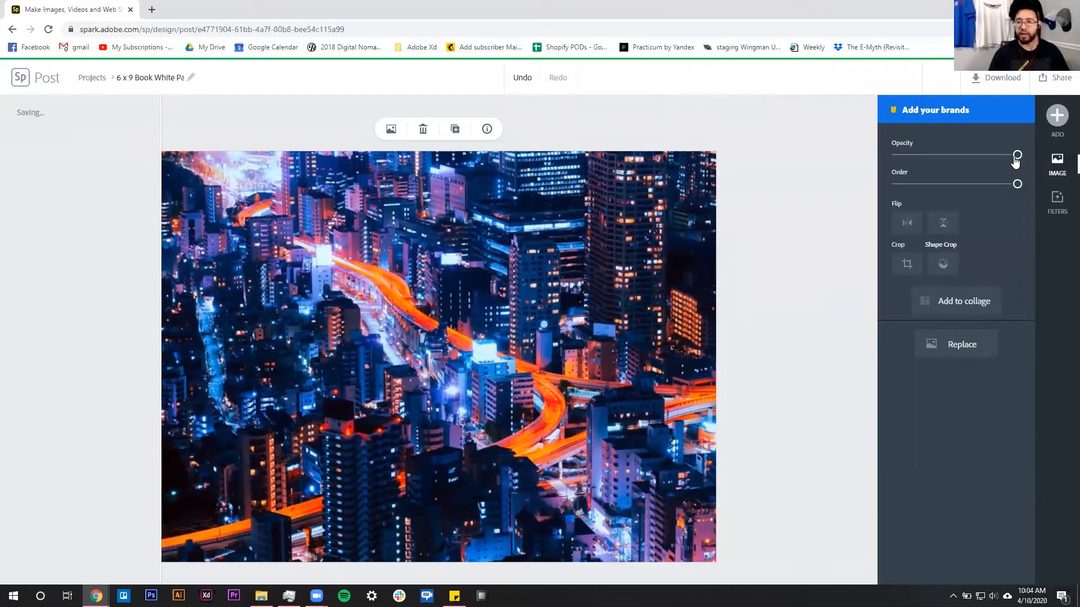
left_click(949, 184)
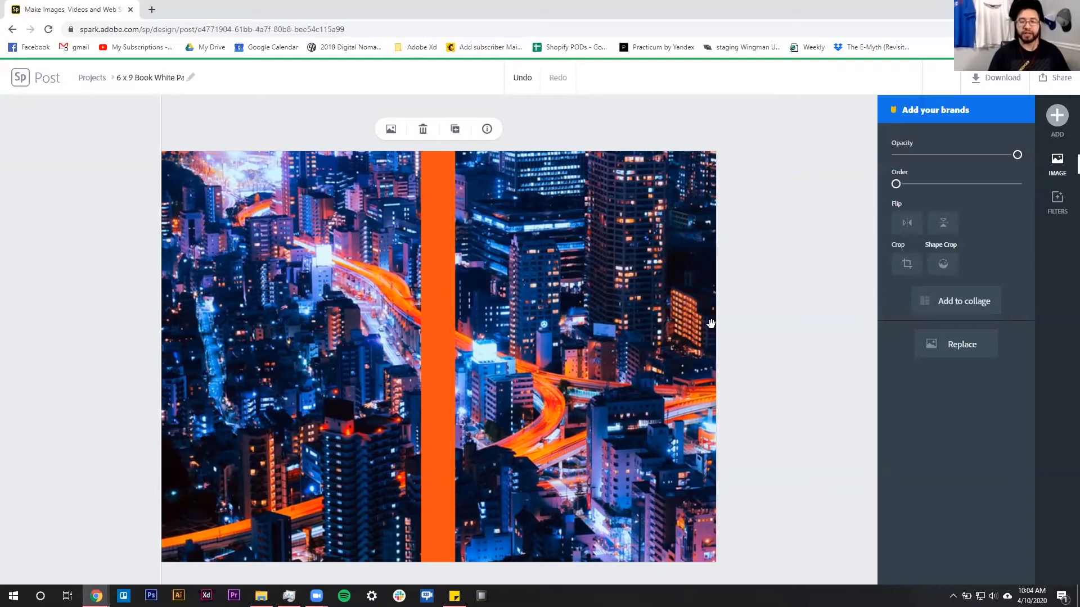
Add the text "Cyber City Notes", with "Notes" on its own line, and place it on the upper part of the front cover
left_click(1053, 120)
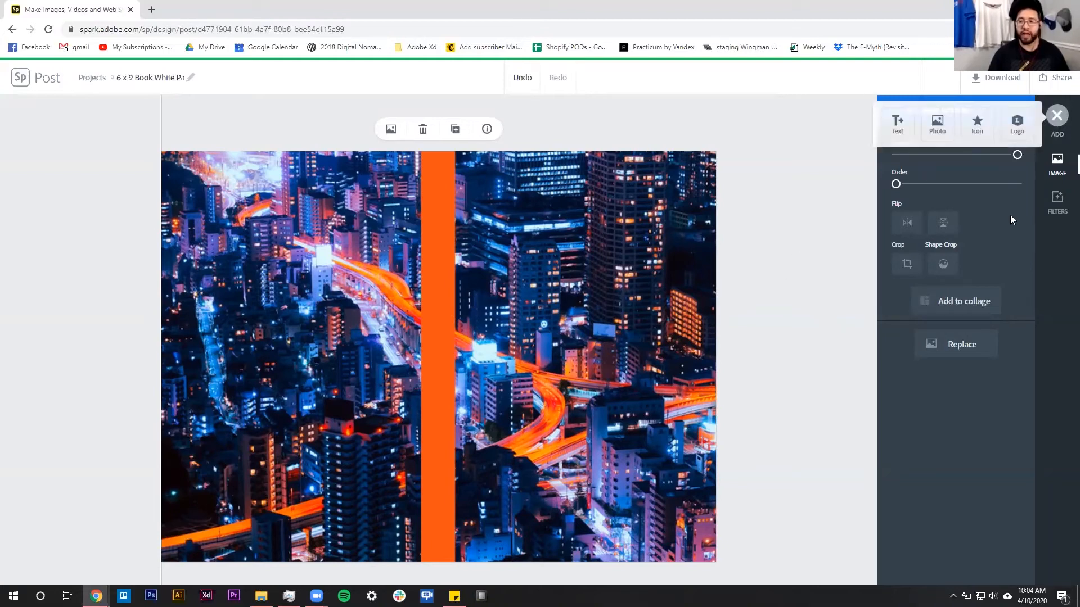
left_click(887, 126)
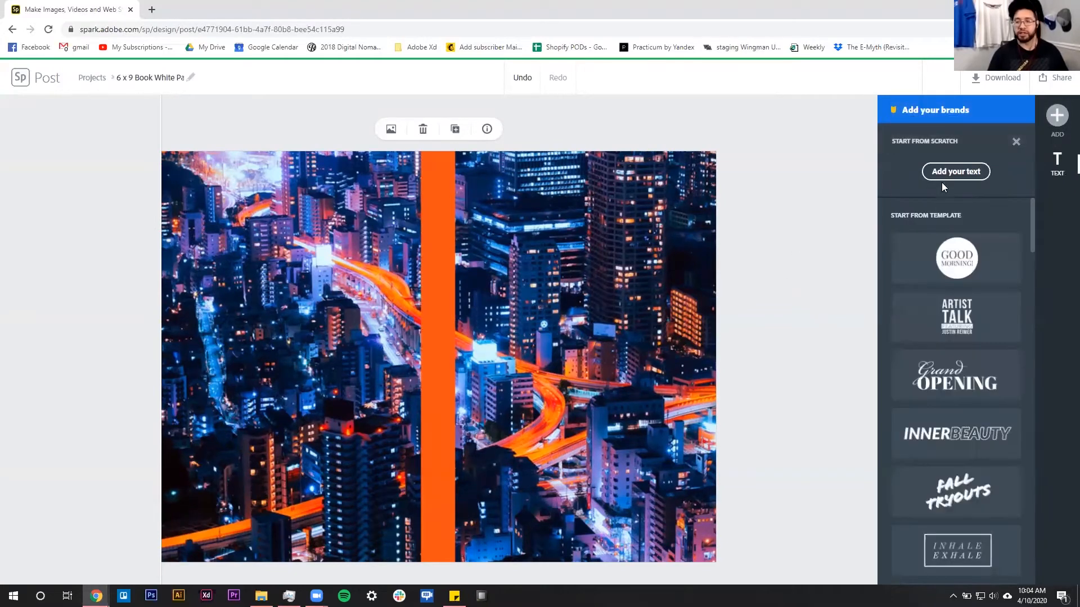
left_click(954, 172)
type("C")
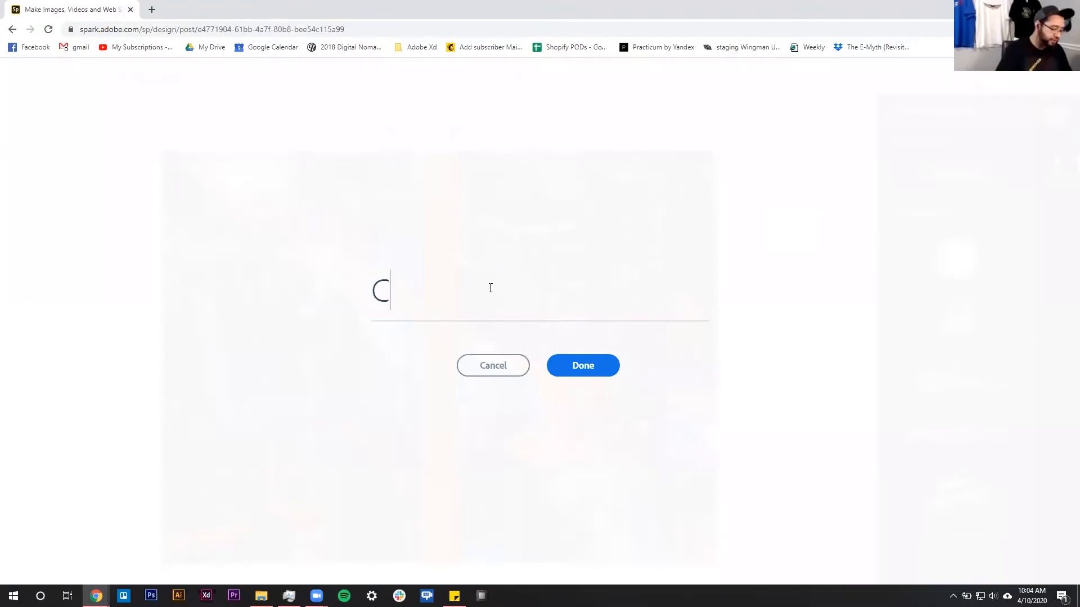
type("yber City")
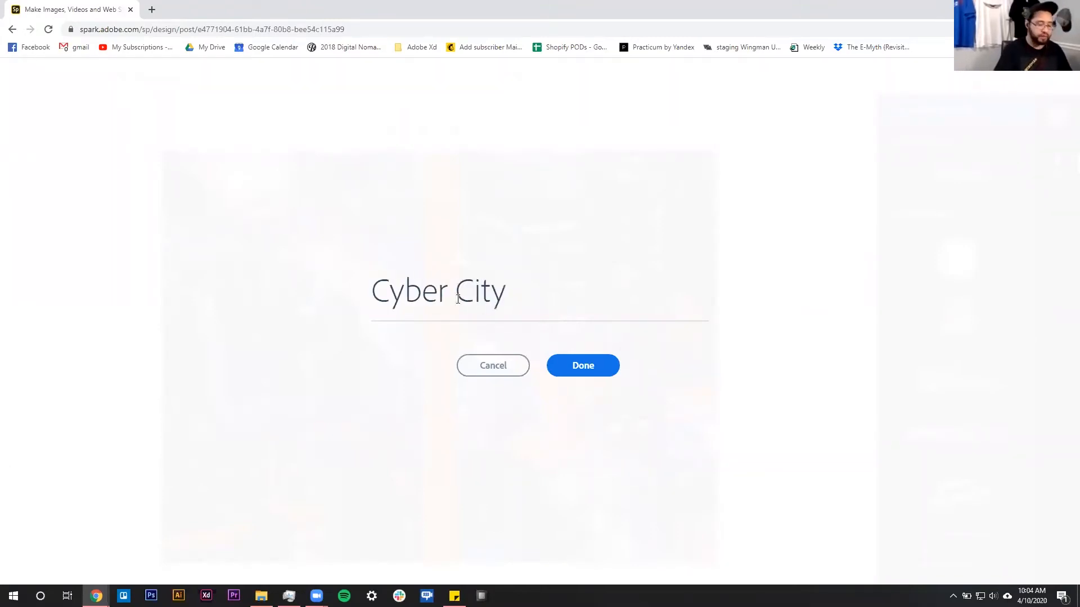
key("Return")
type("Notes")
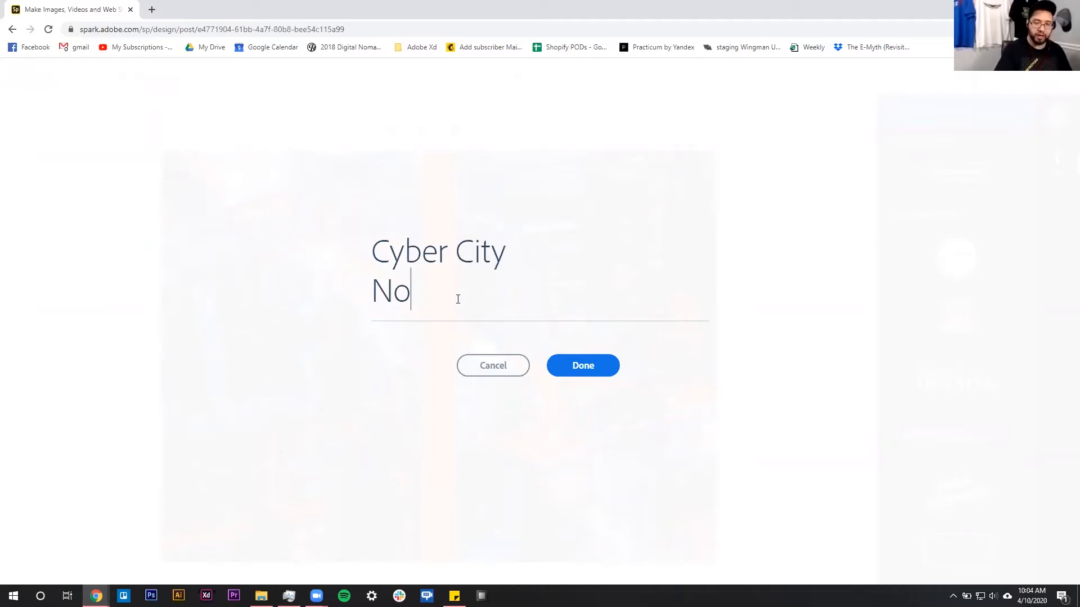
left_click(596, 372)
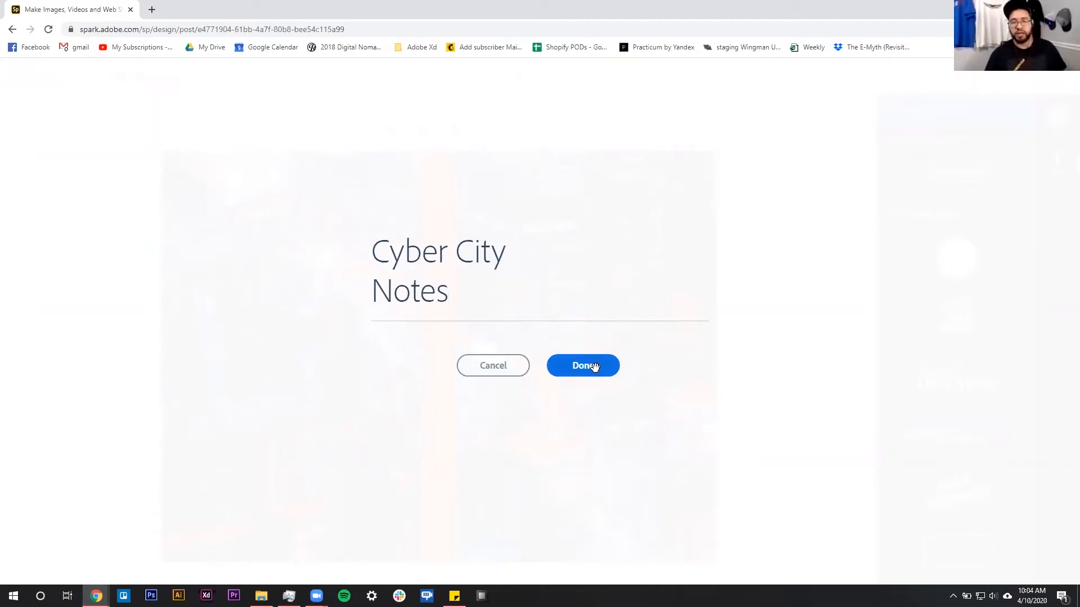
left_click_drag(346, 362, 622, 289)
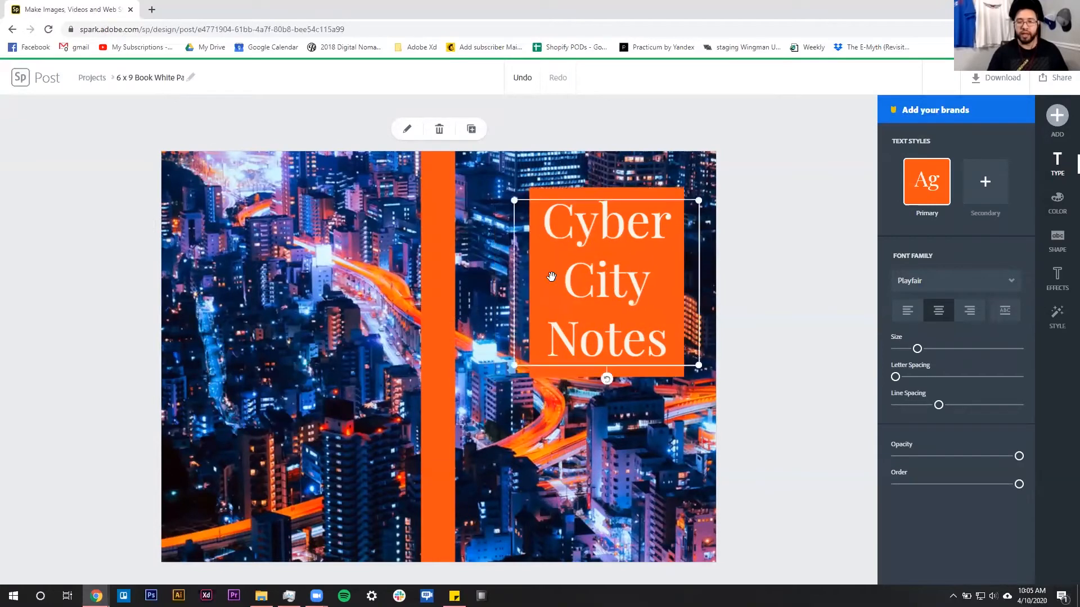
Remove the orange backing shape from the title and move the title slightly lower on the front cover
left_click(1057, 239)
scroll(1012, 397, "up", 5)
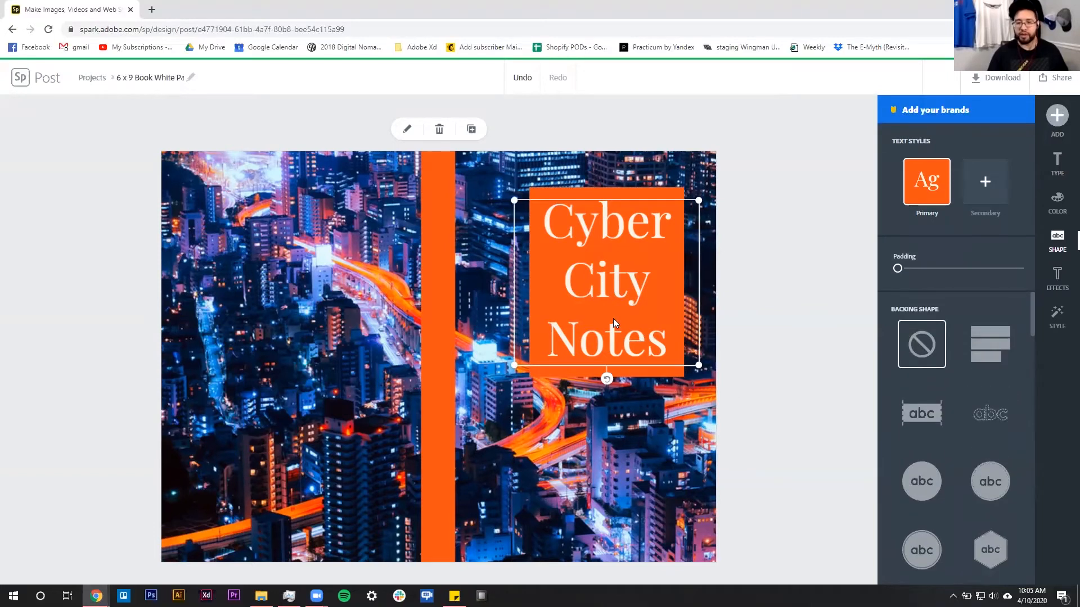
left_click_drag(595, 292, 586, 312)
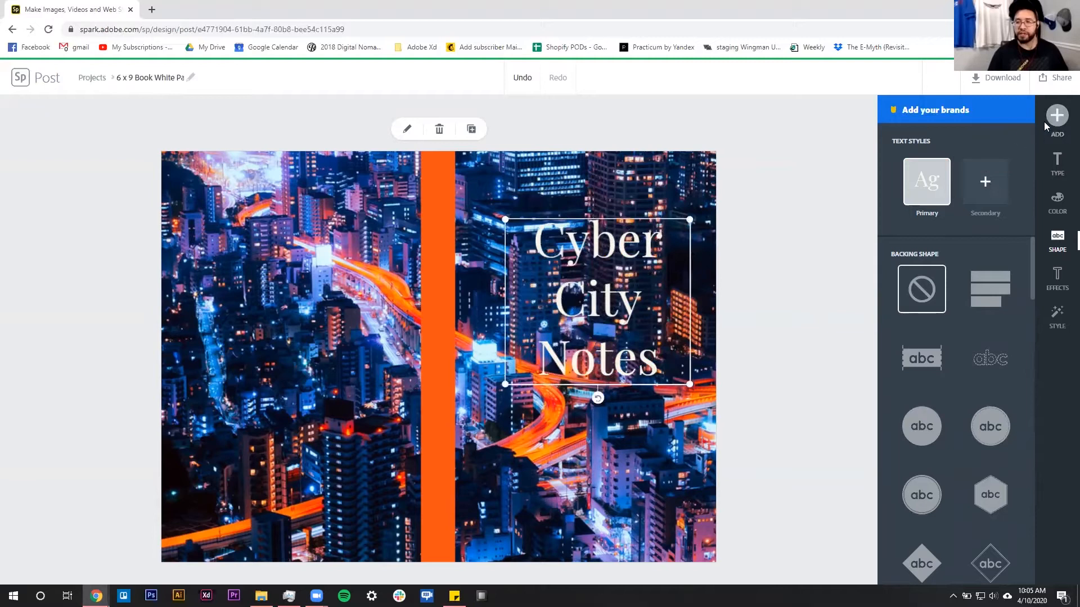
Shift the title slightly closer to the spine and change its font to Megrim
left_click(1050, 166)
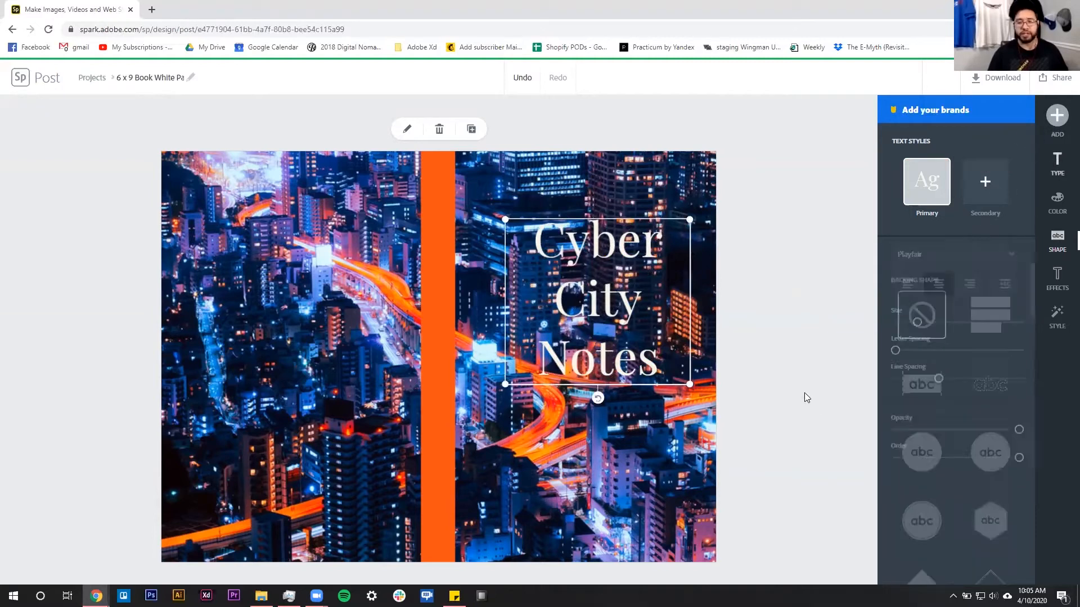
left_click_drag(599, 289, 577, 290)
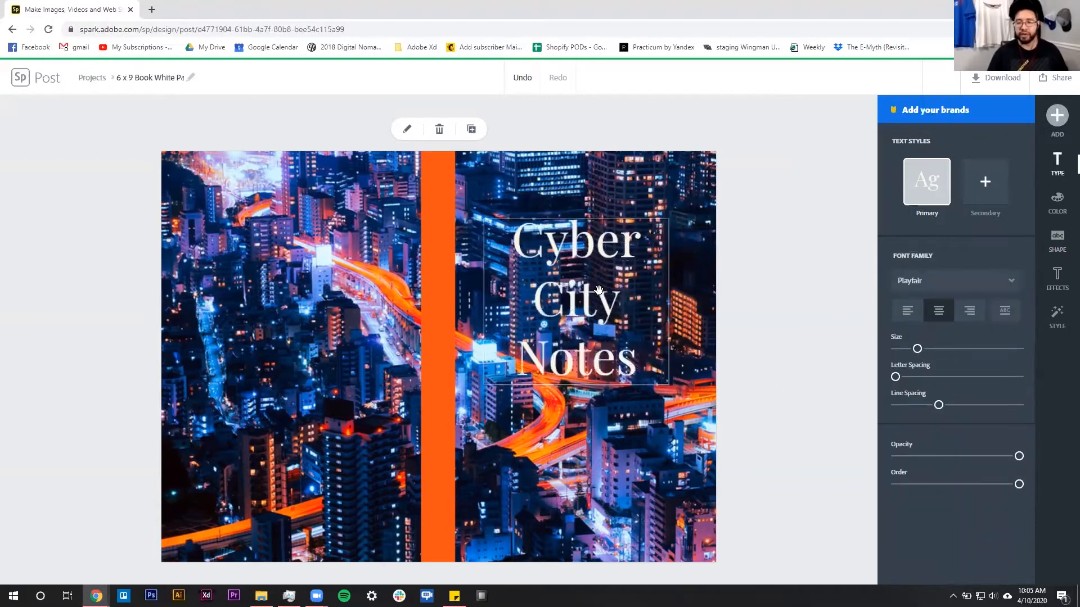
left_click(954, 280)
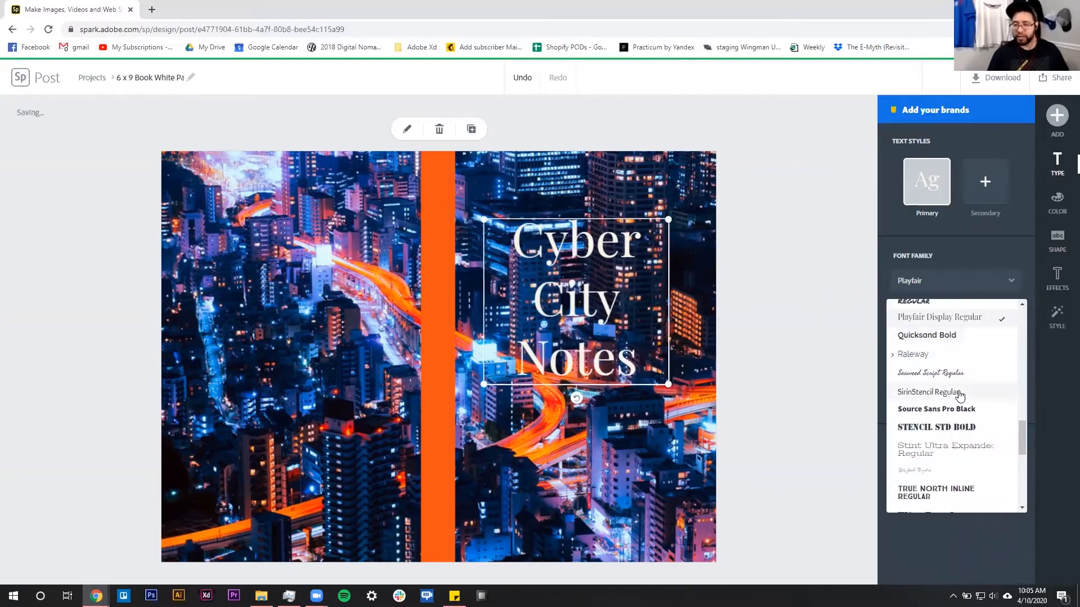
scroll(943, 476, "down", 1)
scroll(943, 475, "up", 4)
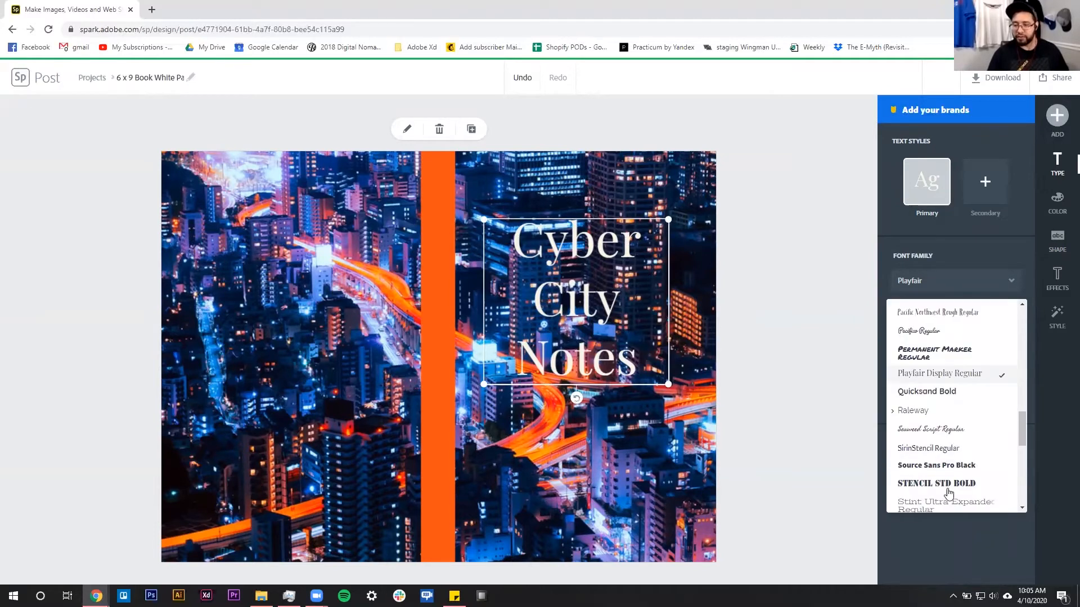
scroll(945, 441, "down", 5)
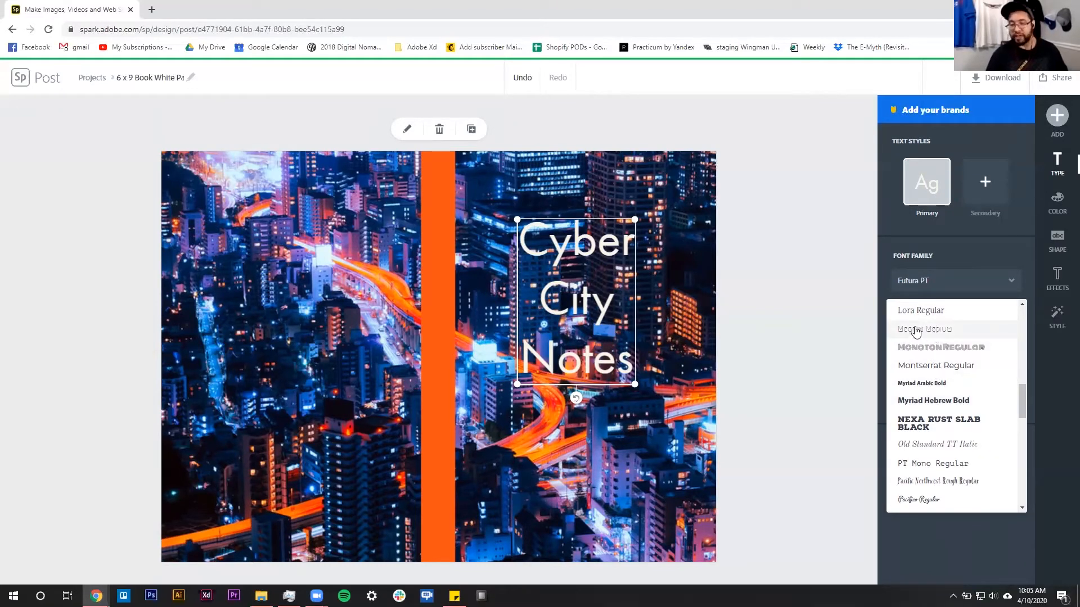
left_click(957, 335)
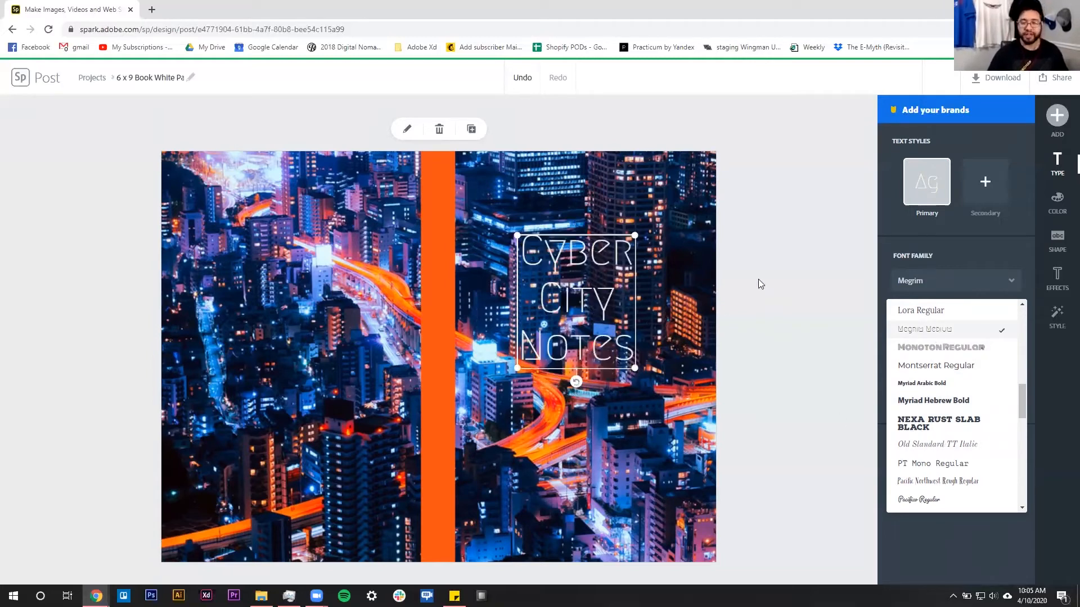
left_click(758, 333)
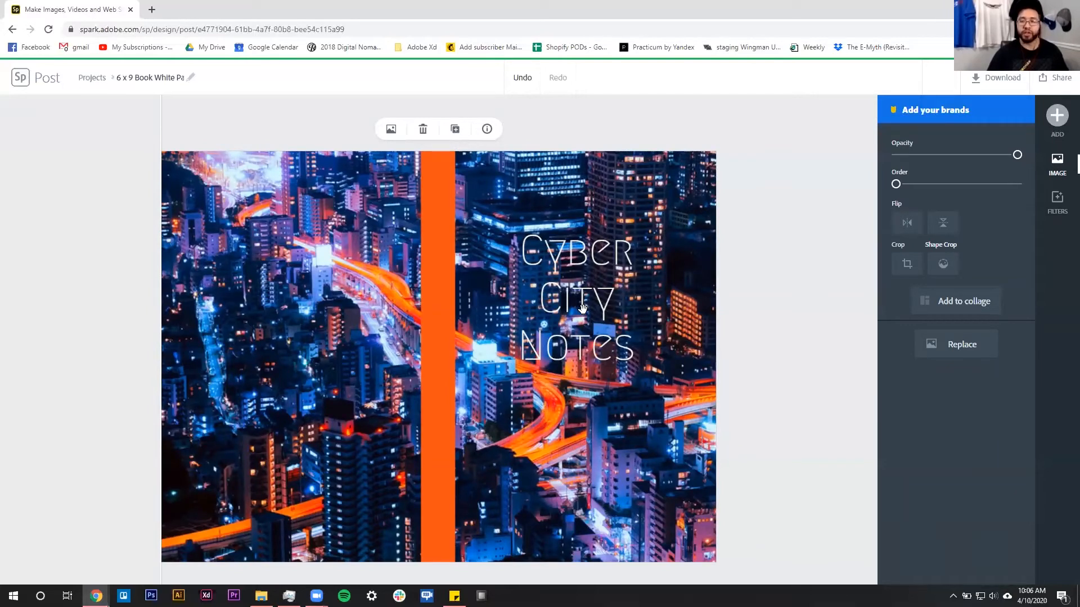
Search the icons for "square", add a solid square and place it over the title on the front cover
left_click(1057, 117)
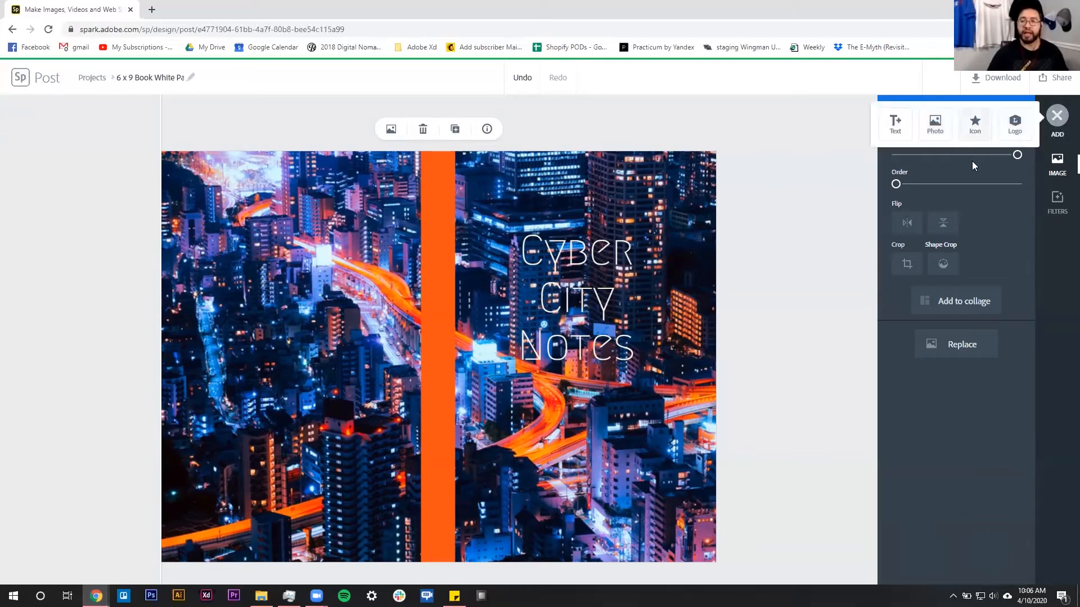
left_click(974, 123)
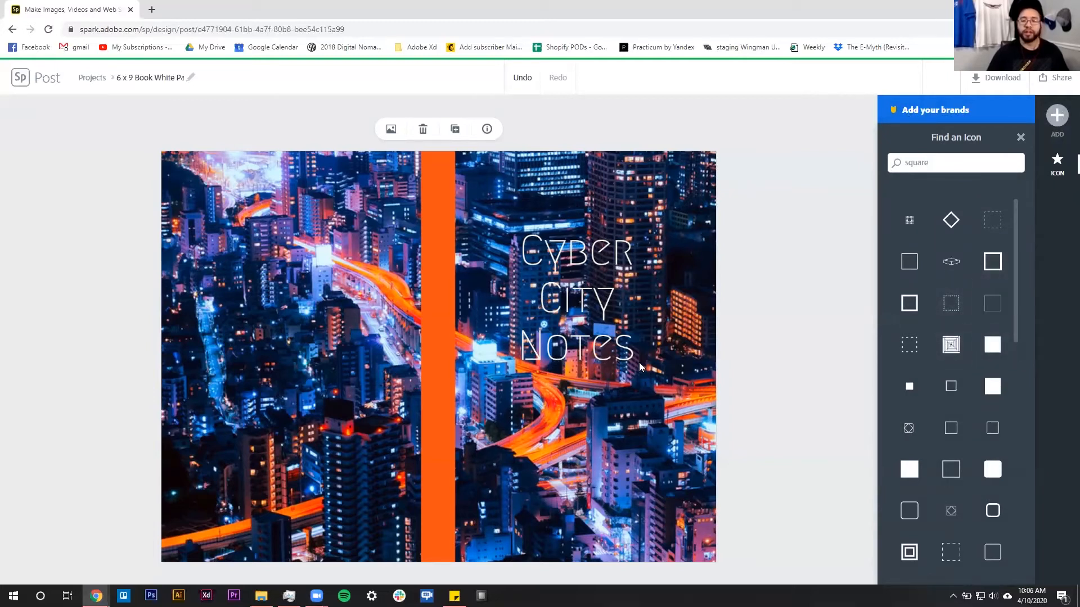
left_click(912, 387)
left_click_drag(366, 330, 529, 289)
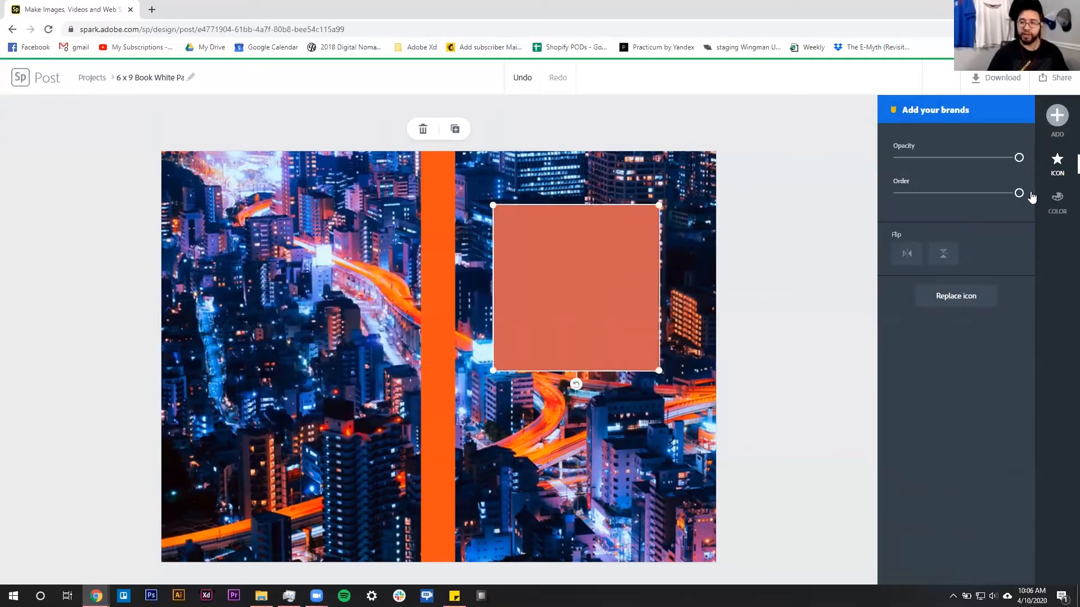
Set the square's order to 3 so it sits behind the title, and center it vertically around the text
left_click(979, 193)
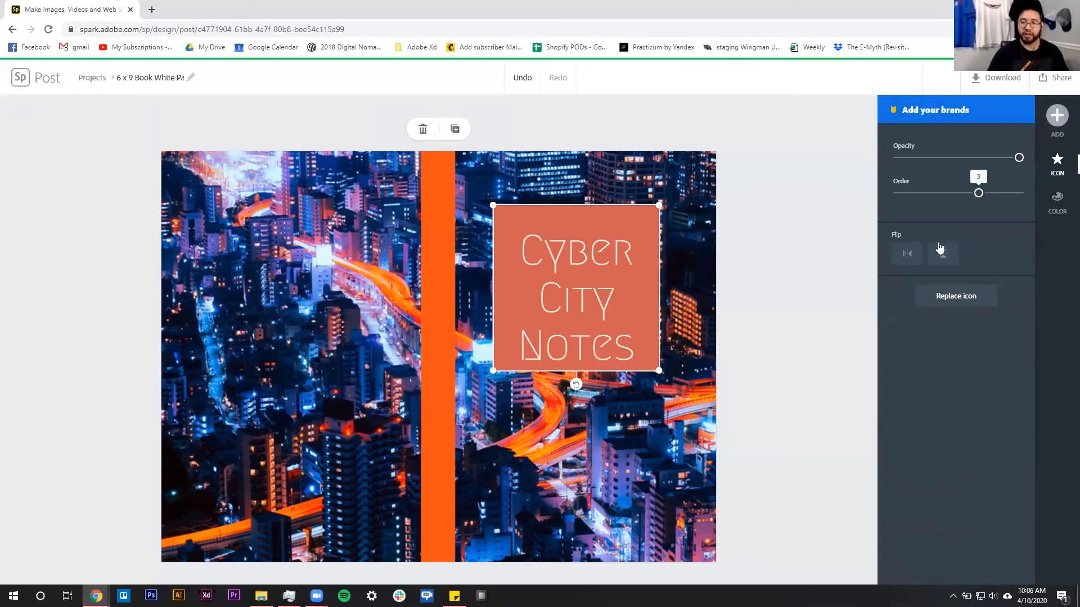
mouse_move(642, 275)
left_mouse_down()
mouse_move(645, 289)
mouse_move(643, 272)
left_mouse_up()
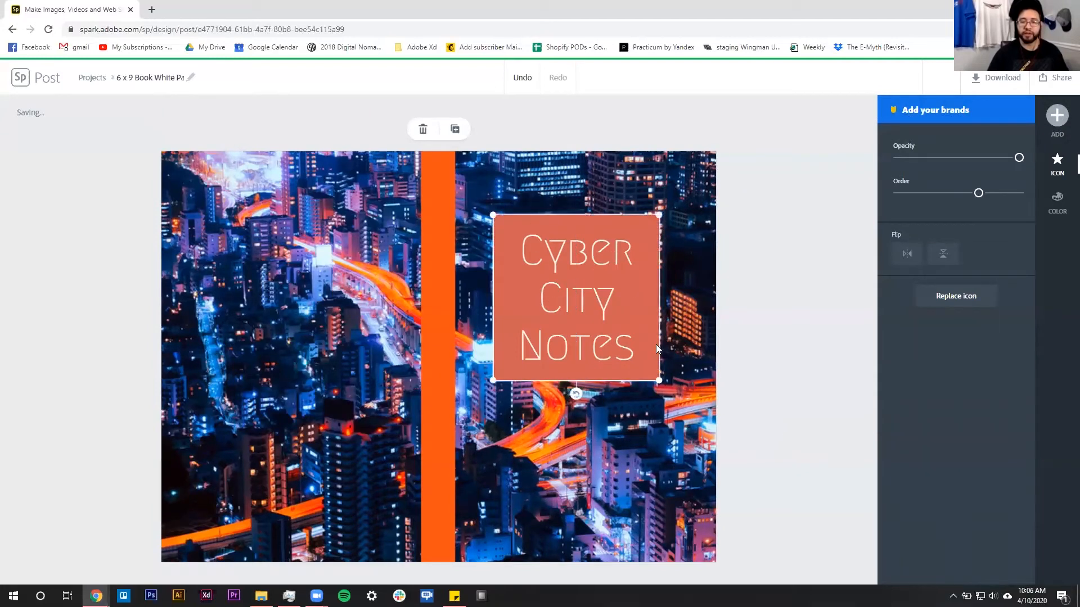
left_click(763, 467)
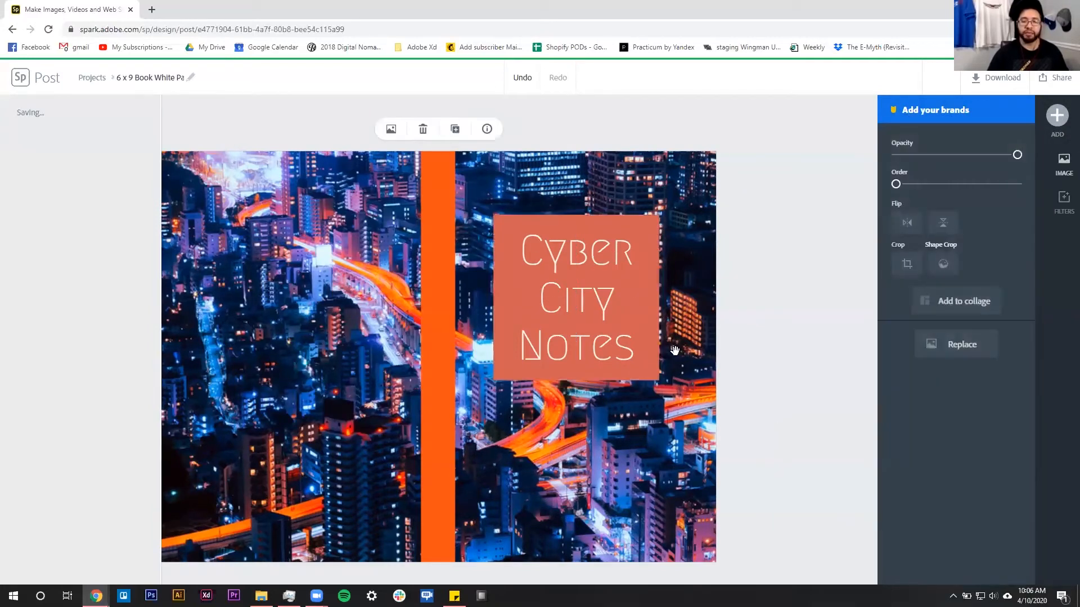
Lower the opacity of the square behind the title until it is fully transparent
left_click(653, 265)
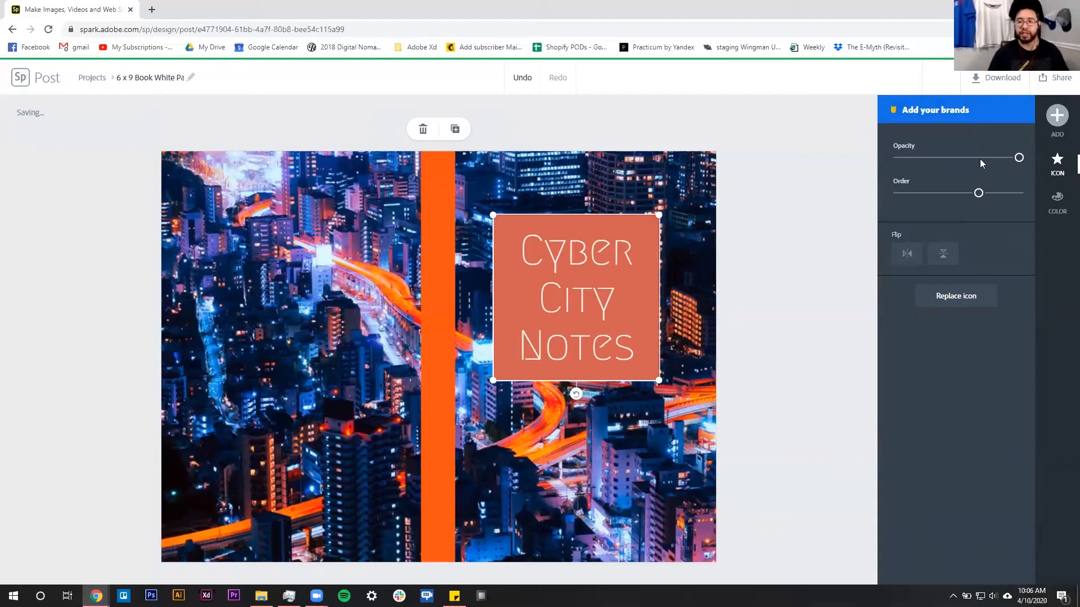
left_click_drag(1019, 158, 890, 161)
left_click(687, 351)
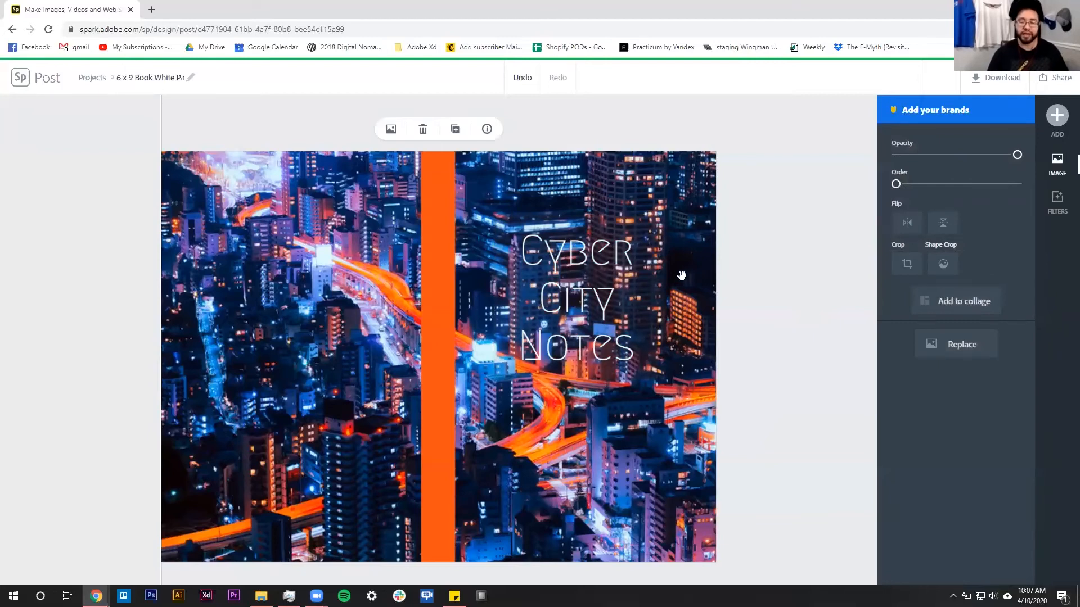
Raise the opacity of the square behind the title to 74%, leaving the city photo partly showing through
left_click(652, 250)
left_click_drag(920, 165, 955, 165)
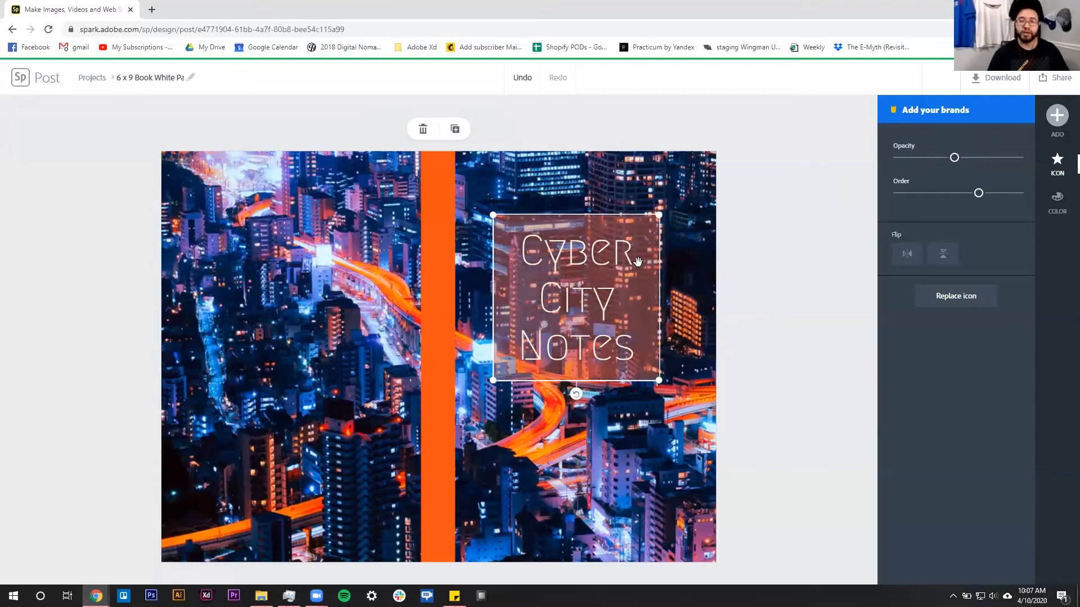
left_click(736, 321)
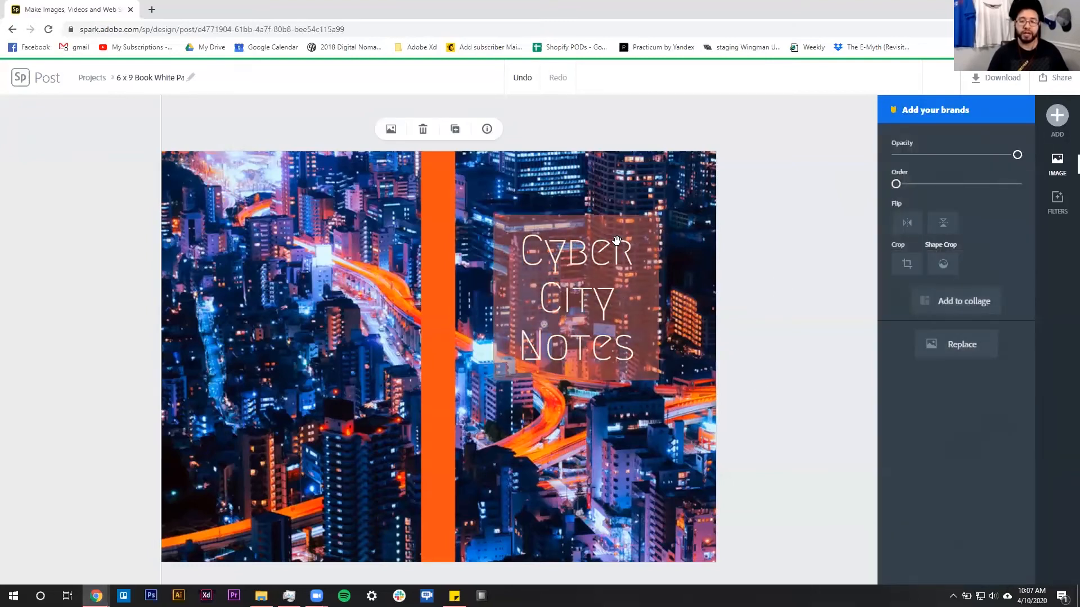
left_click(649, 294)
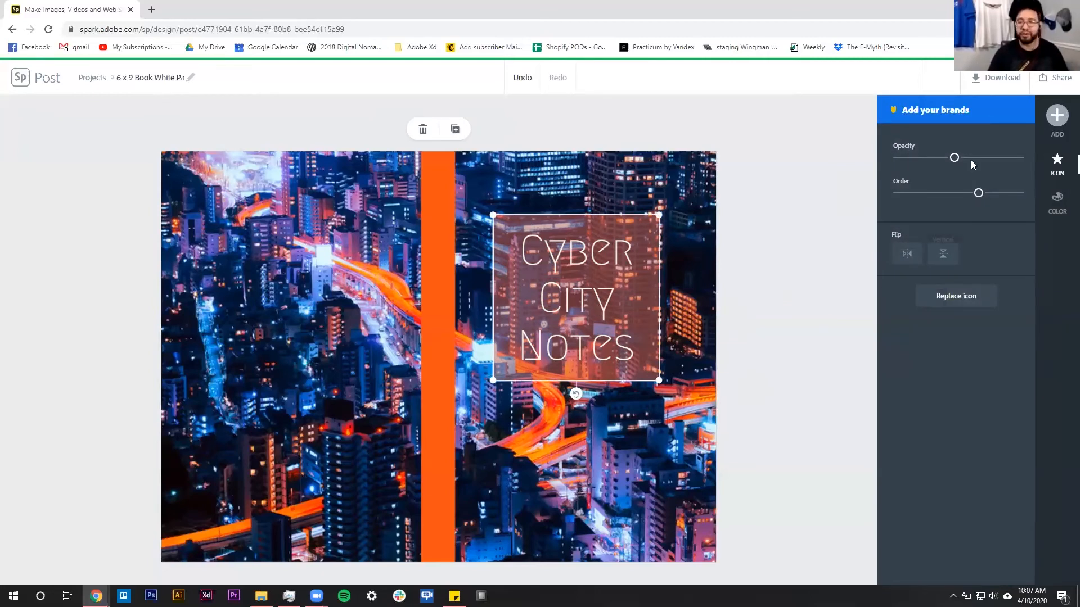
left_click_drag(956, 161, 988, 162)
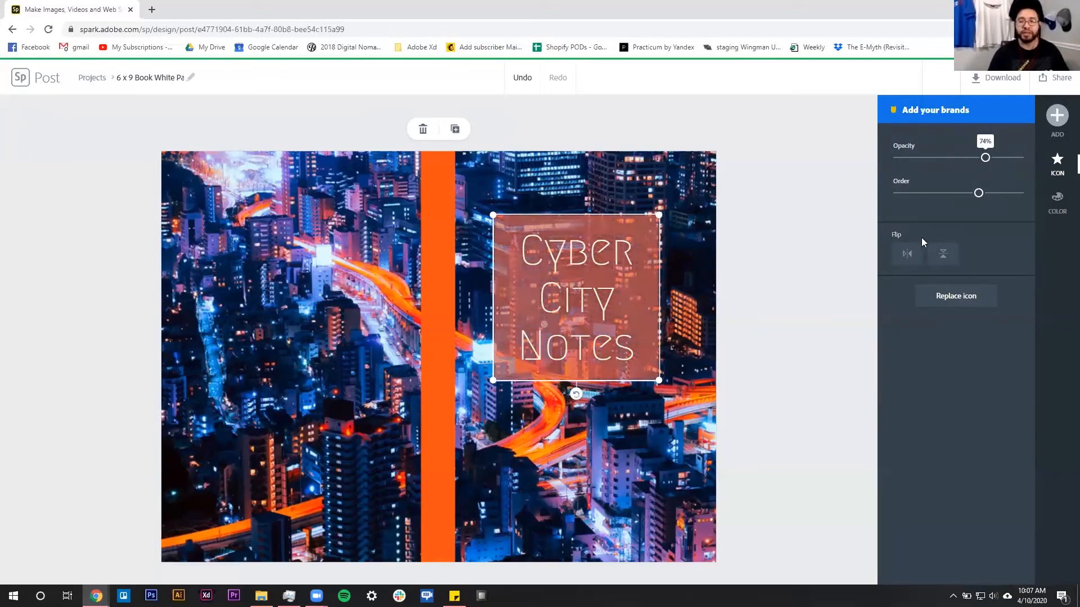
left_click(752, 491)
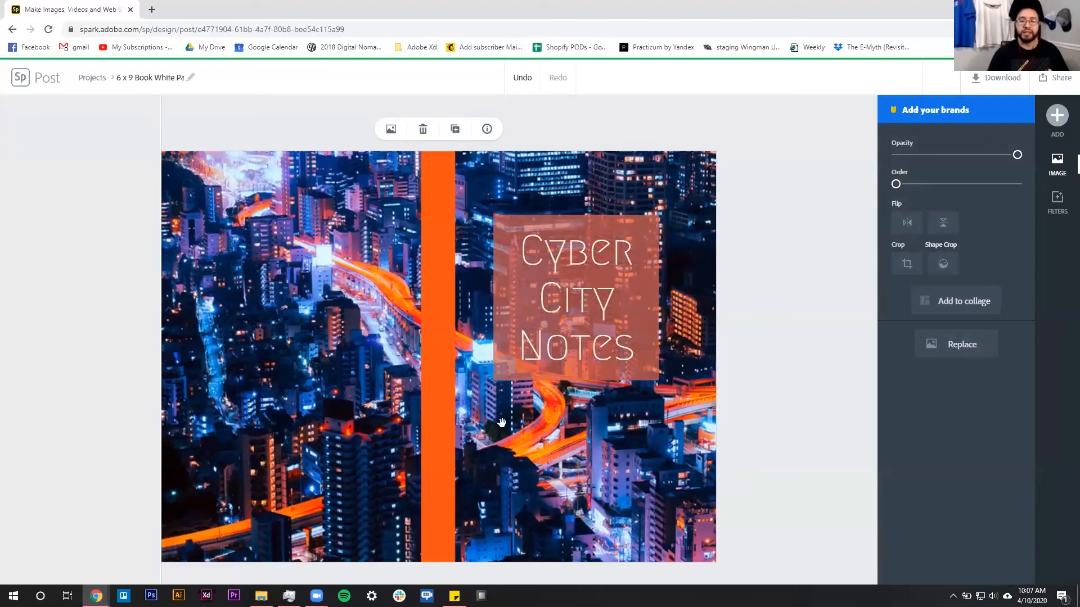
Change the color of the "Cyber City Notes" title text to black
left_click(580, 294)
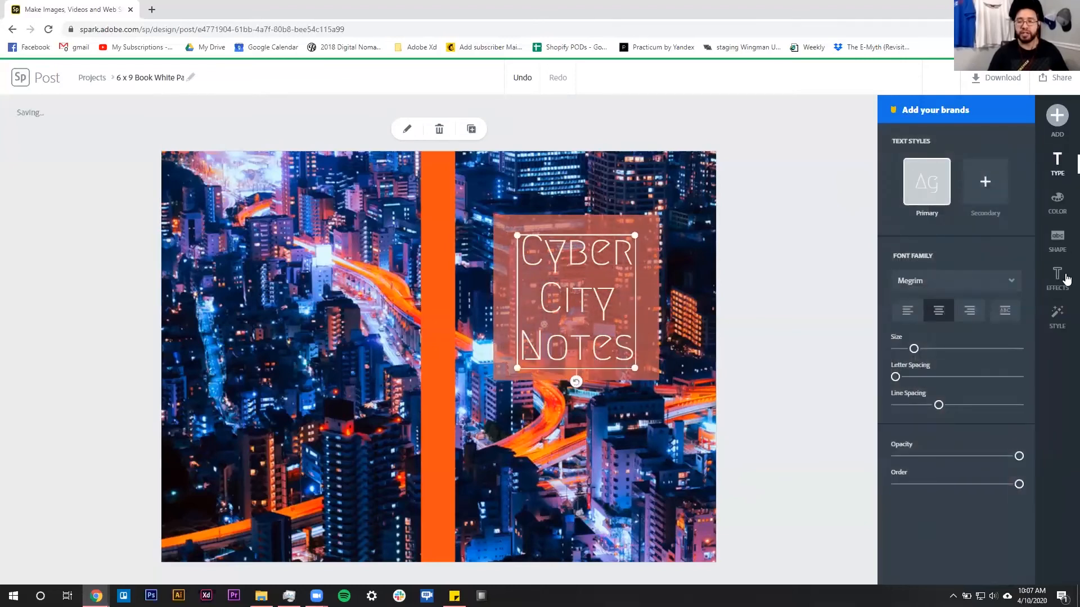
left_click(1057, 203)
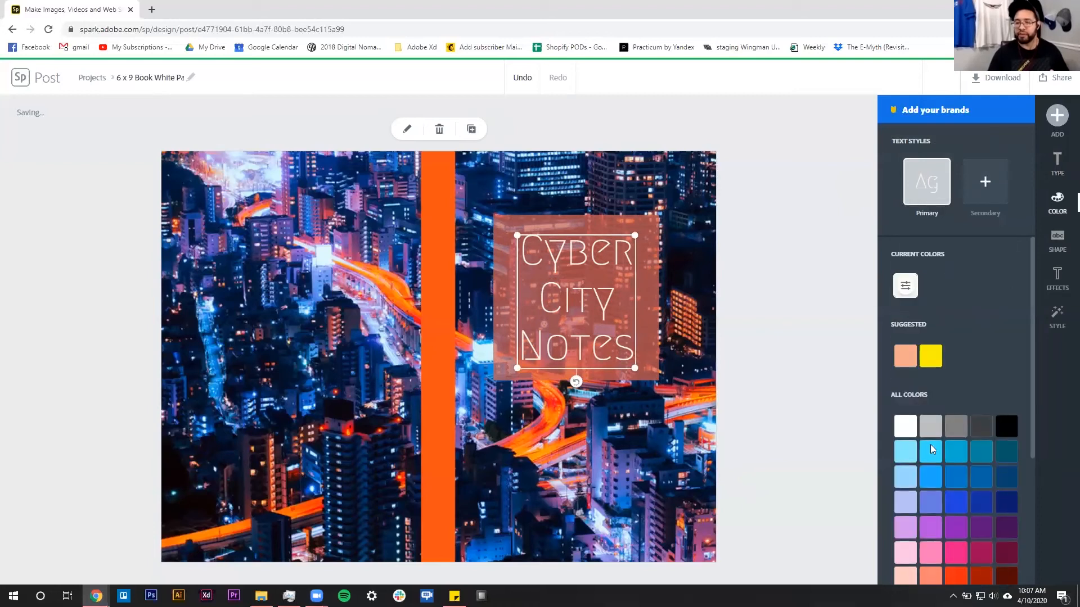
left_click(1007, 426)
left_click(787, 428)
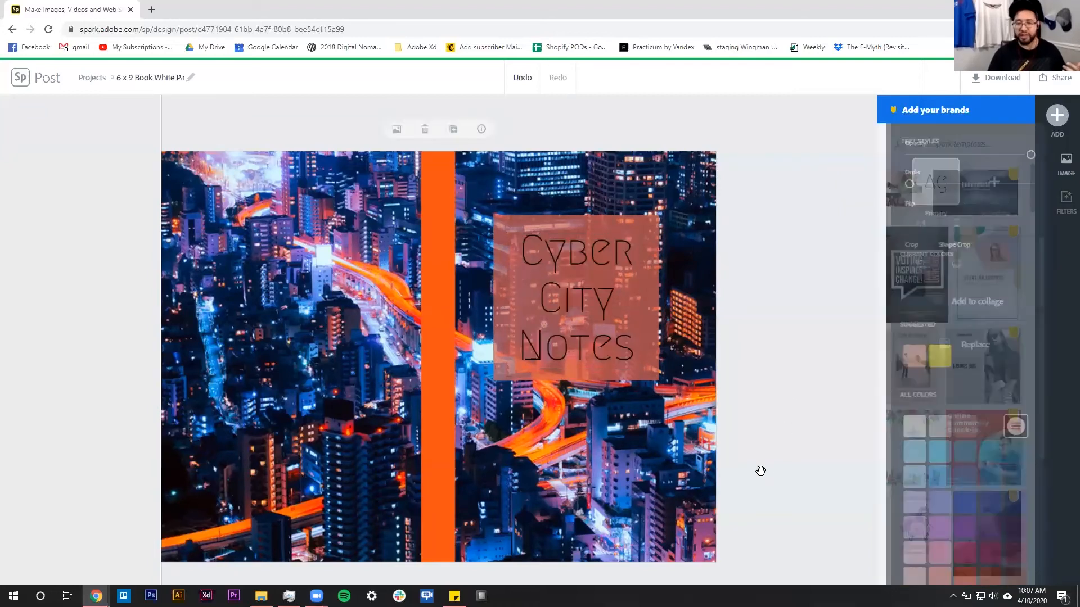